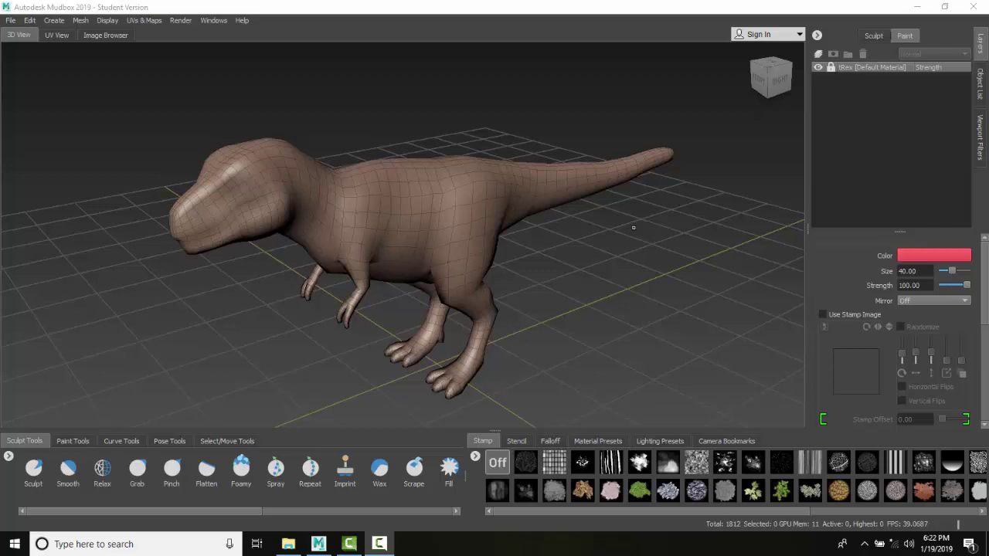
Step: Orbit, pan and zoom around the T-Rex model to view it from the front-right side
left_click(605, 278)
left_click_drag(605, 279, 584, 284, "alt")
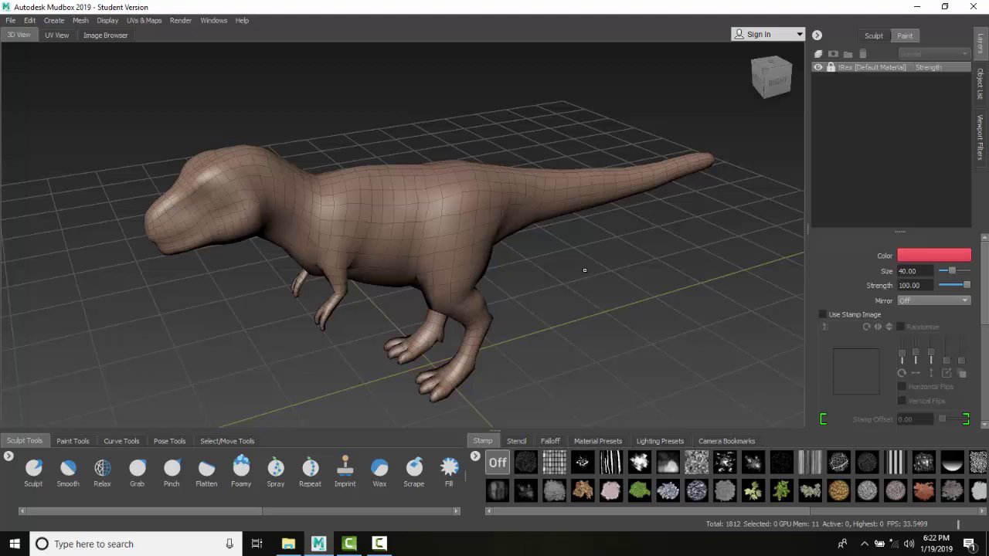
mouse_move(585, 270)
middle_mouse_down("alt")
mouse_move(588, 307)
mouse_move(575, 220)
mouse_move(563, 276)
mouse_move(566, 263)
middle_mouse_up("alt")
left_click_drag(567, 263, 587, 273, "alt")
middle_click_drag(587, 273, 717, 289, "alt")
left_click_drag(717, 290, 586, 279, "alt")
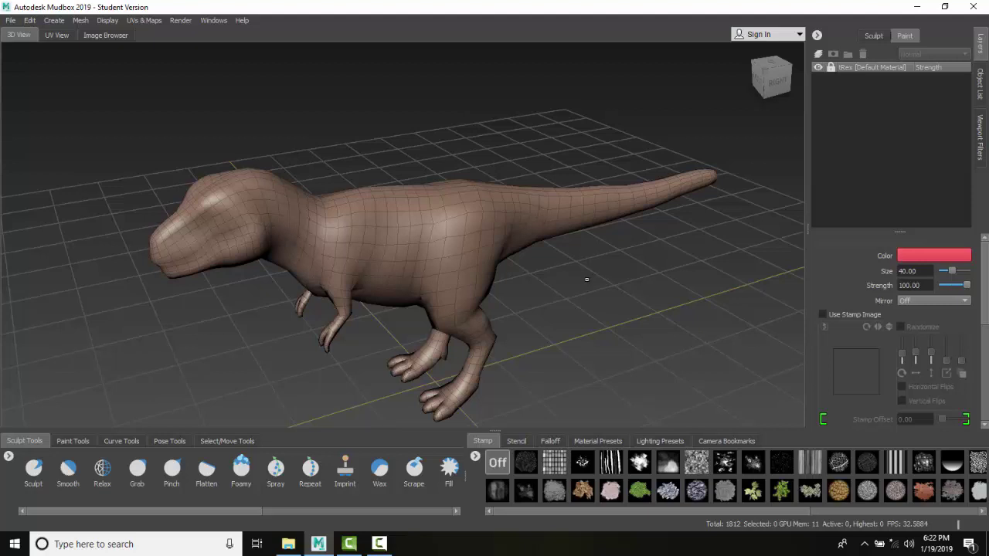
right_click_drag(586, 280, 511, 261, "alt")
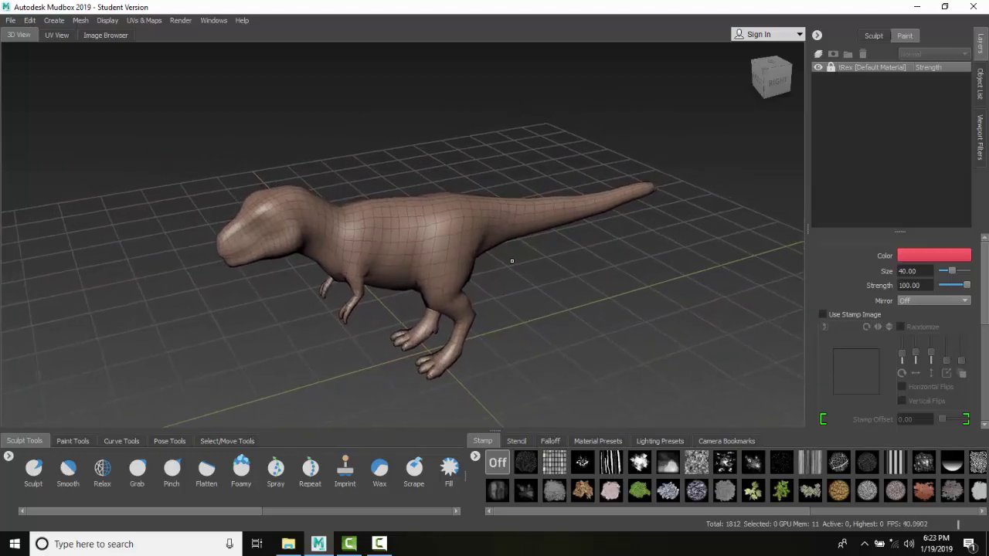
Step: Examine the T-Rex model at different distances, from a close-up of its body to the full figure
scroll(512, 261, "up", 1)
scroll(512, 261, "down", 5)
scroll(512, 261, "up", 7)
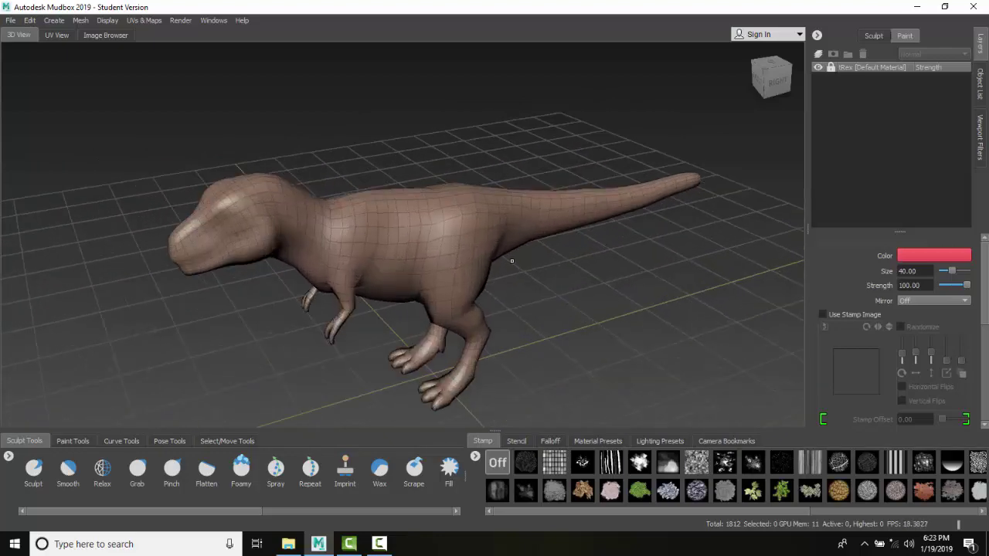
scroll(511, 261, "down", 3)
scroll(511, 261, "up", 4)
scroll(512, 261, "up", 4)
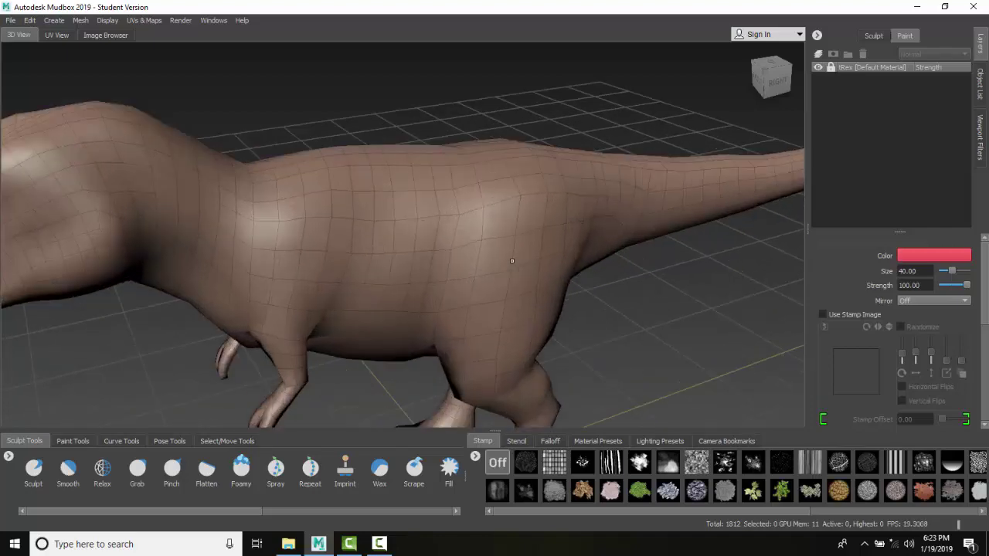
scroll(511, 261, "down", 5)
scroll(487, 255, "up", 4)
scroll(503, 259, "down", 2)
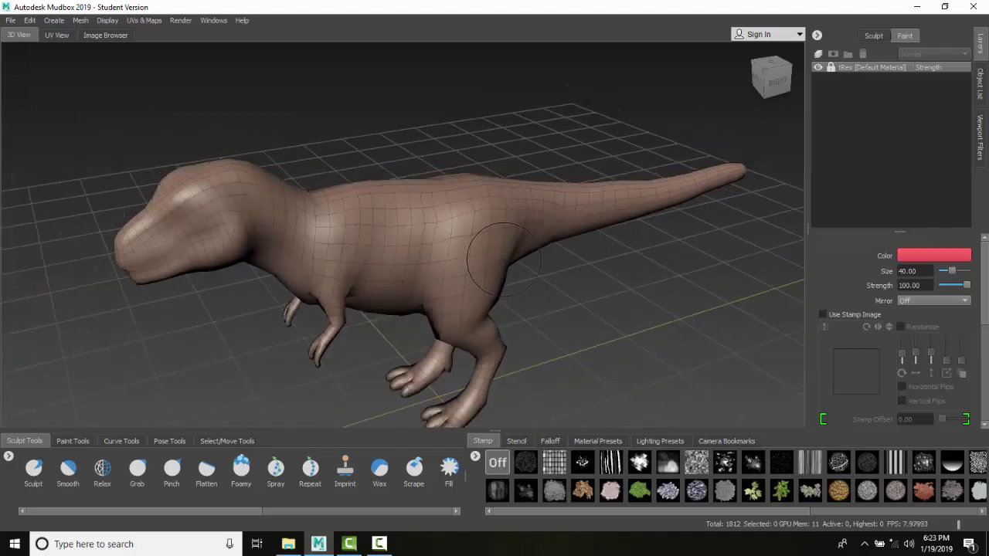
scroll(503, 260, "down", 1)
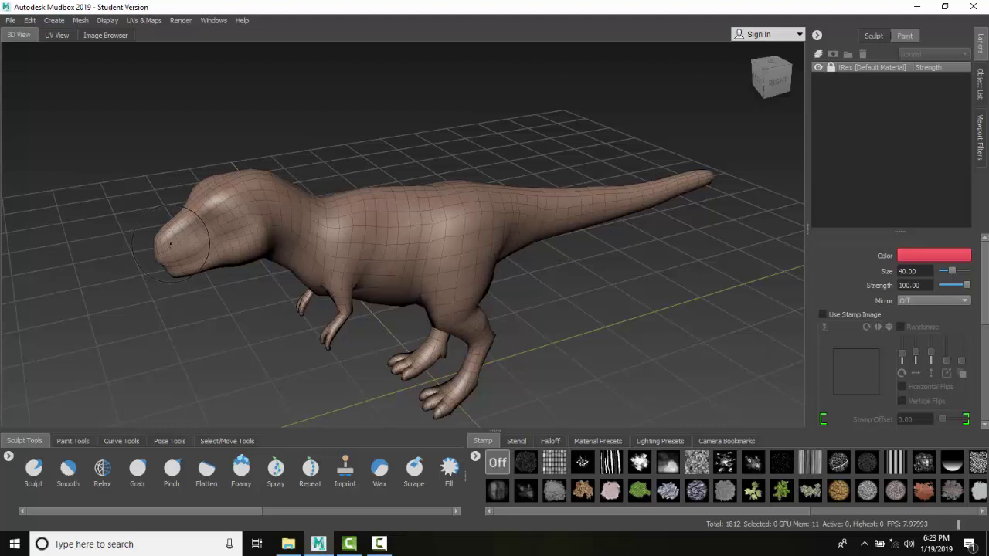
Step: Focus the camera on the T-Rex's head and on its tail tip in turn, and reframe the whole model
key("f")
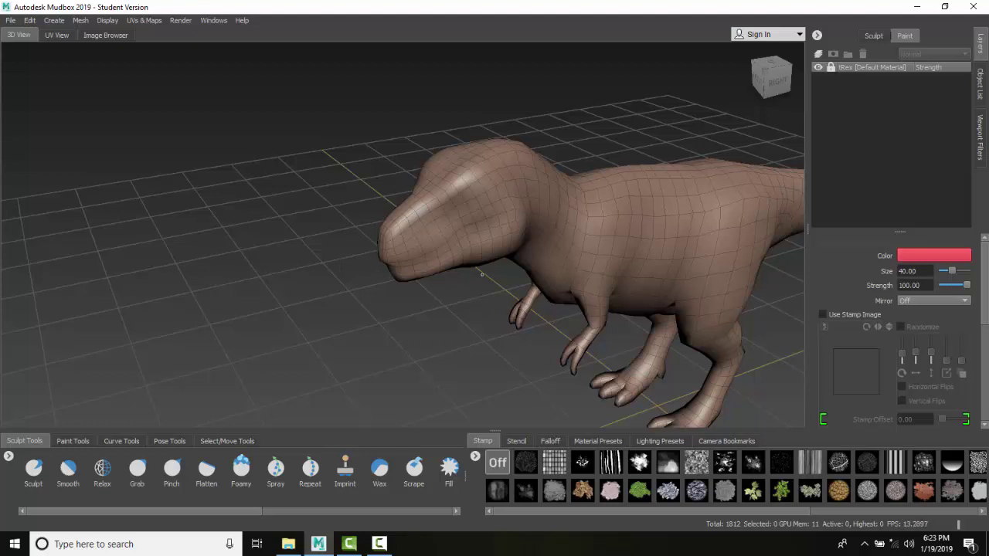
left_click_drag(483, 275, 609, 186, "alt")
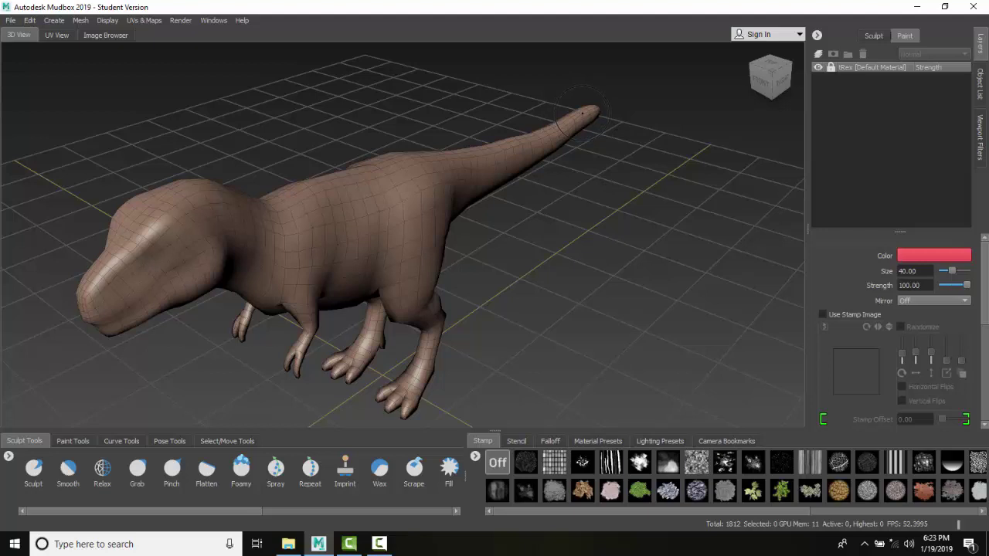
key("f")
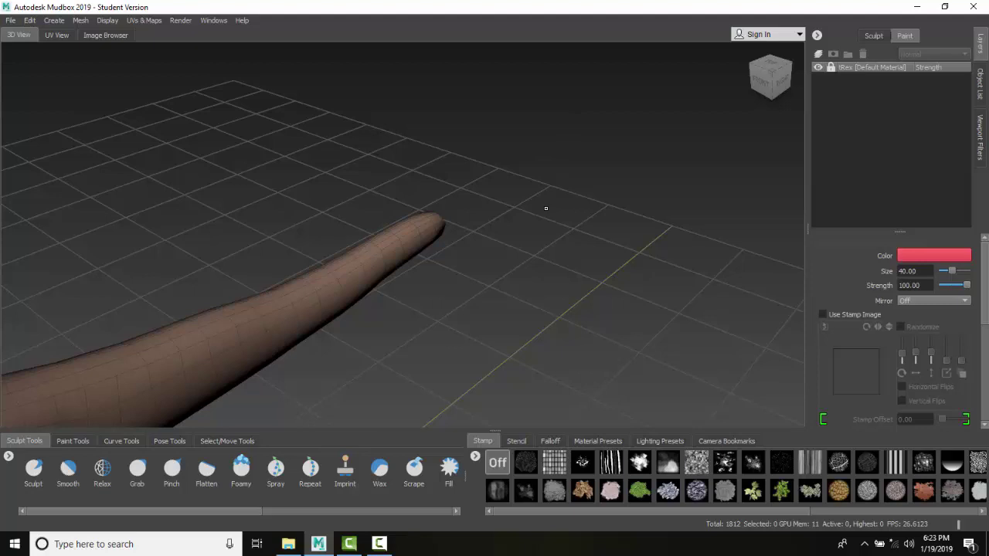
key("a")
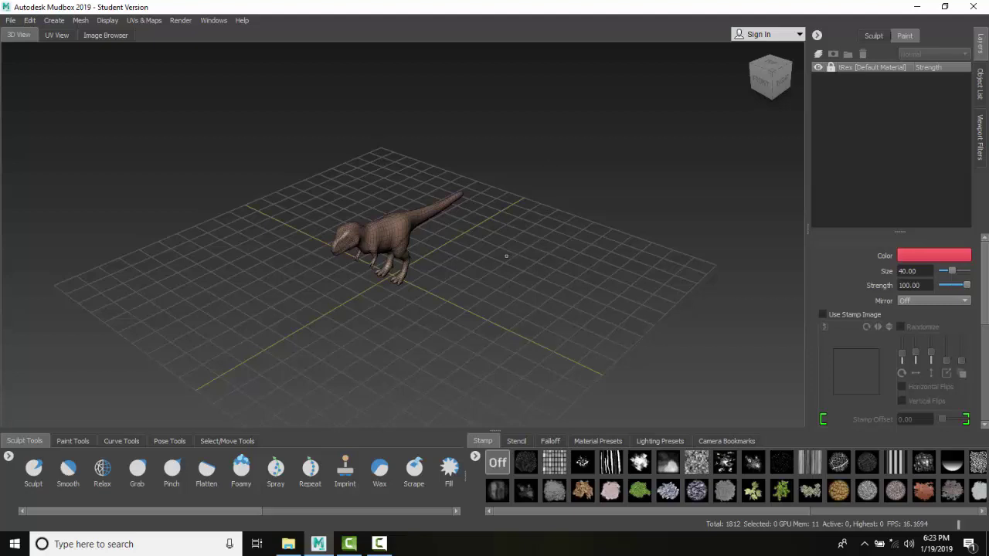
scroll(528, 254, "up", 6)
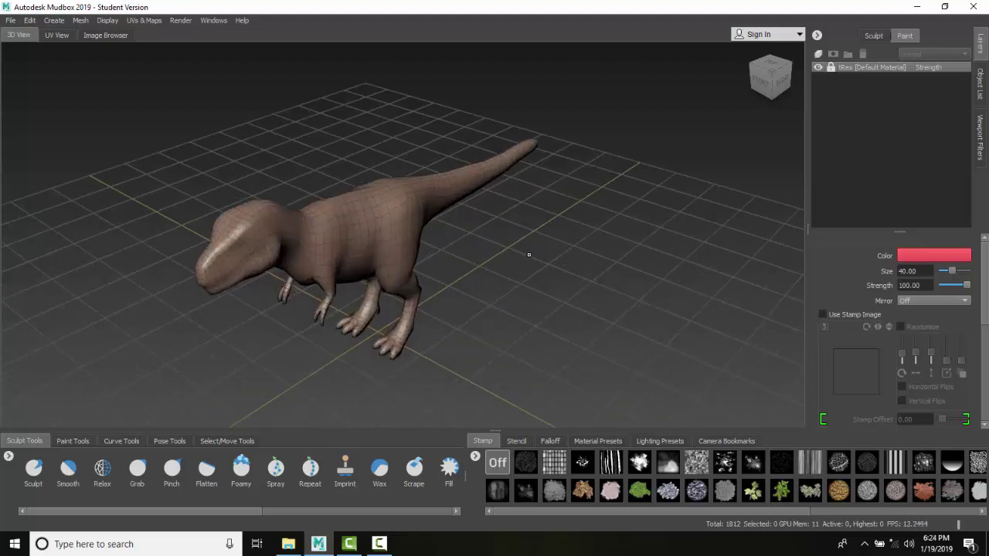
scroll(528, 254, "up", 3)
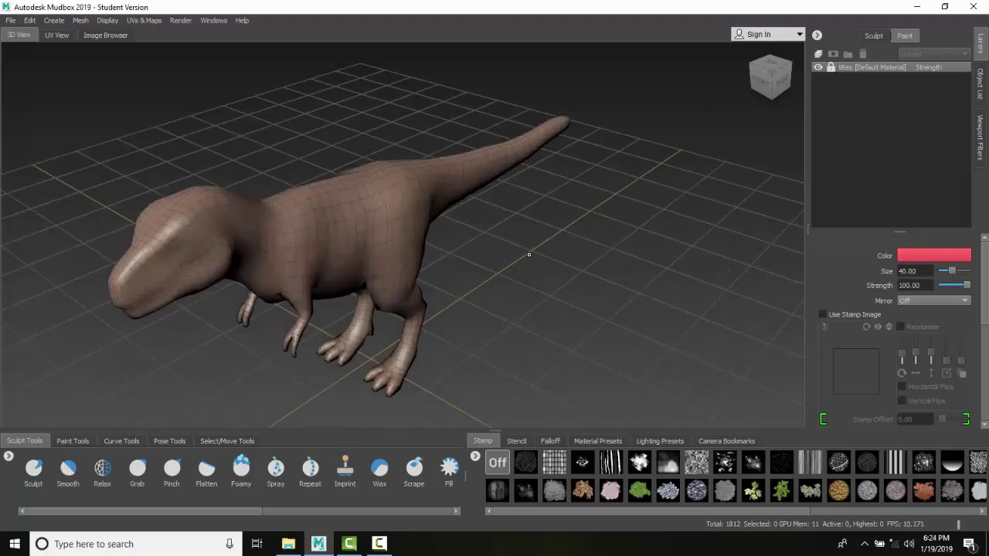
Step: View the T-Rex from the front, left, back, right and top, and from the elevated corner angles
left_click(761, 85)
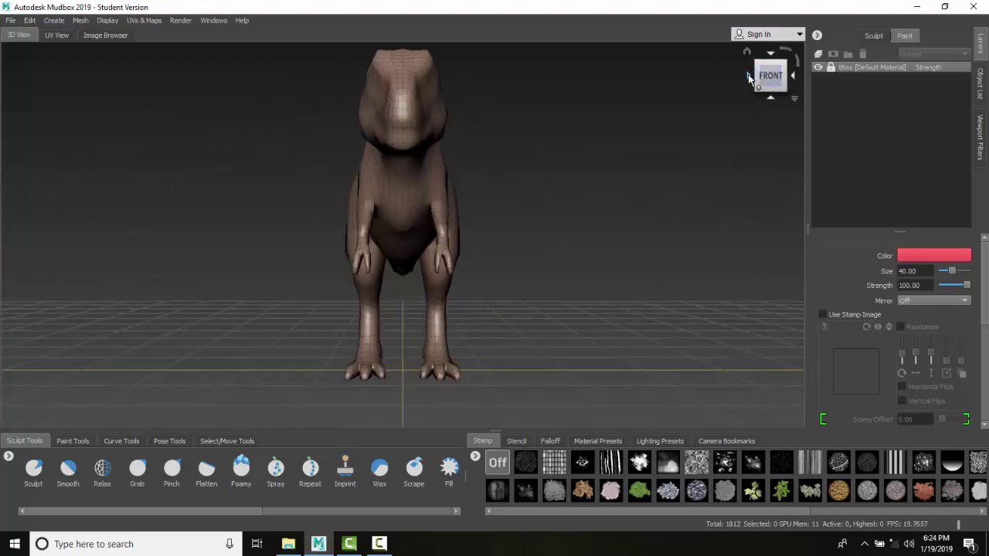
left_click(748, 74)
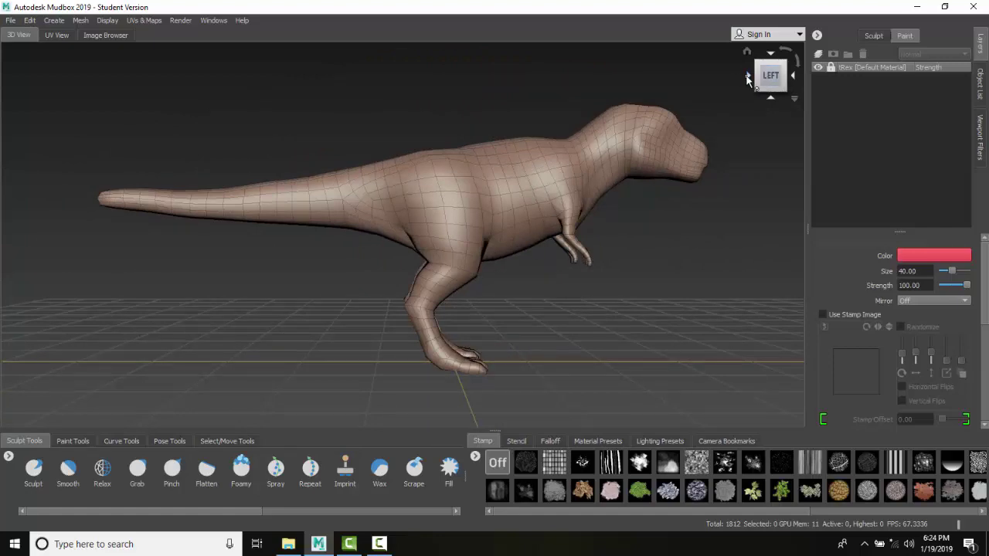
left_click(747, 75)
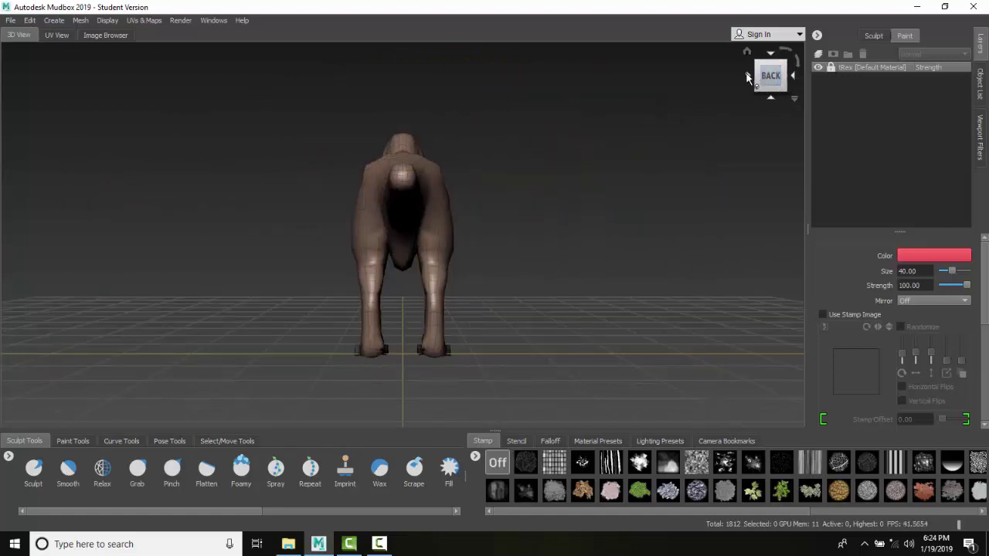
left_click(747, 75)
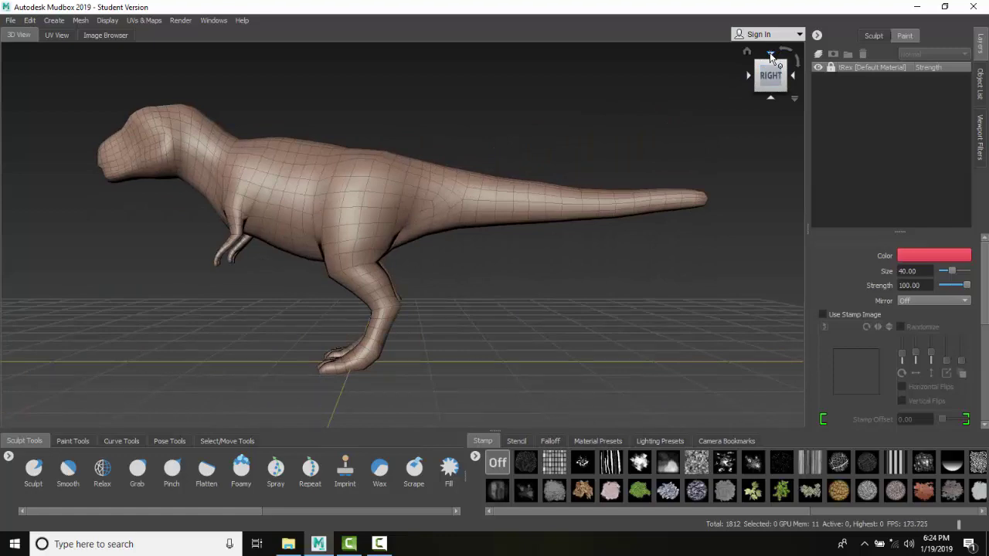
left_click(770, 56)
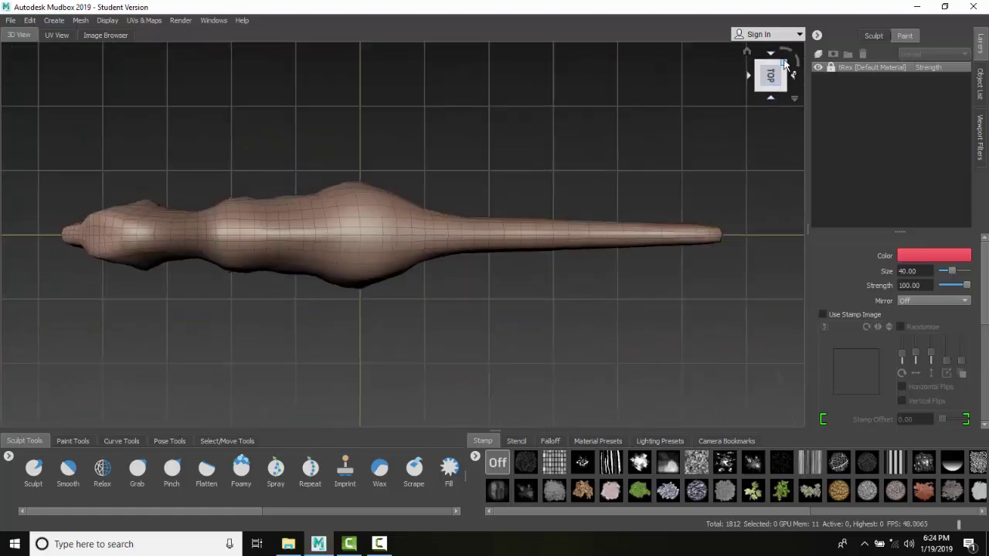
left_click(785, 65)
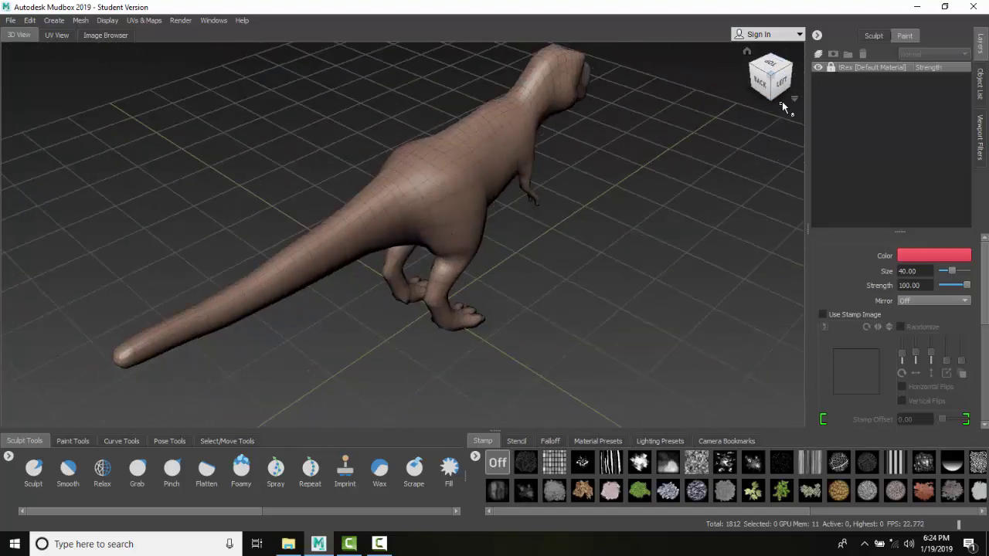
left_click(788, 68)
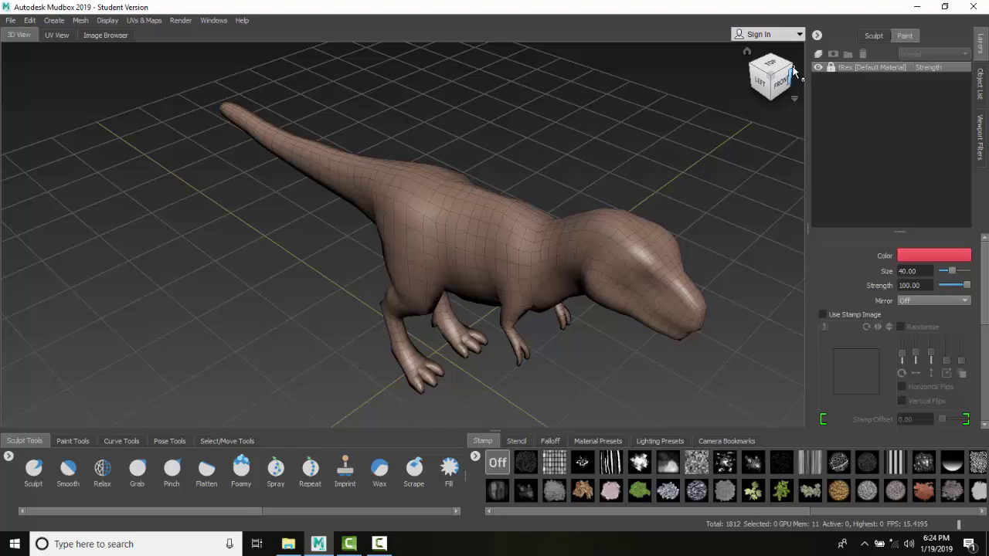
left_click(791, 68)
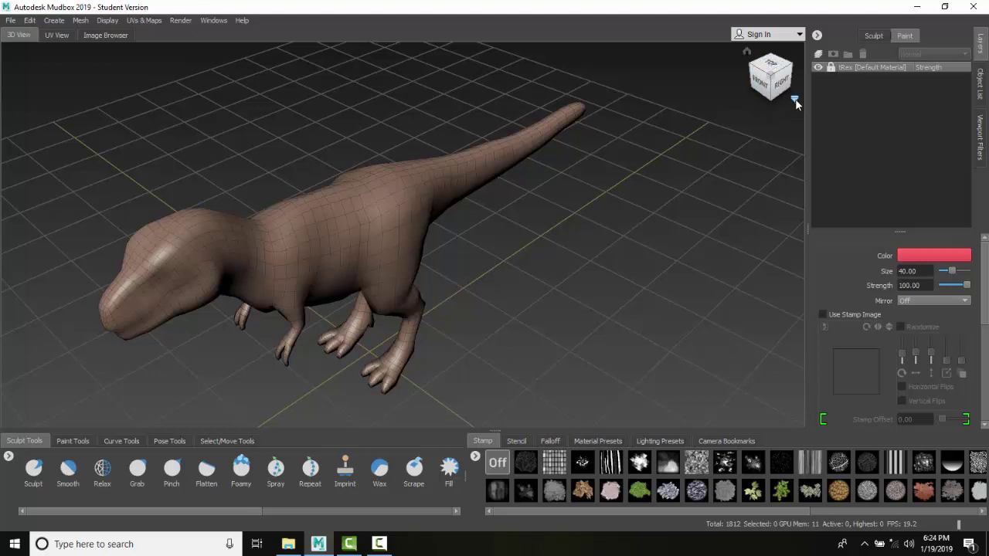
Step: Return the camera to the home view
left_click(795, 101)
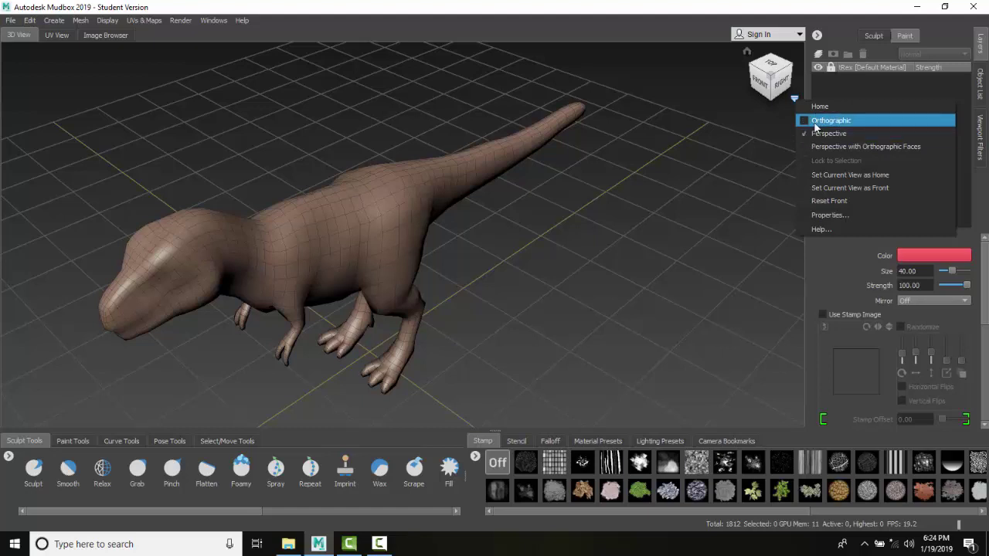
left_click(747, 54)
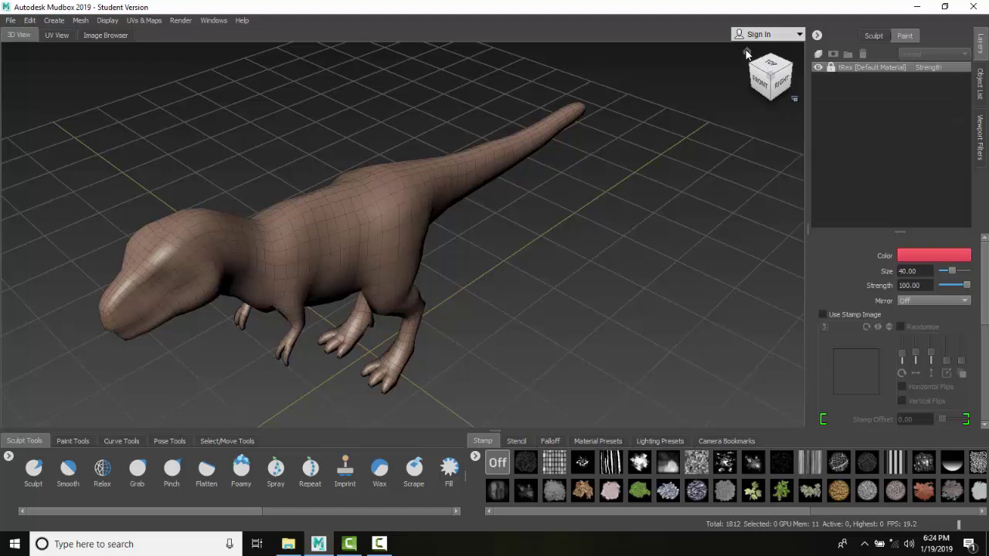
left_click(746, 54)
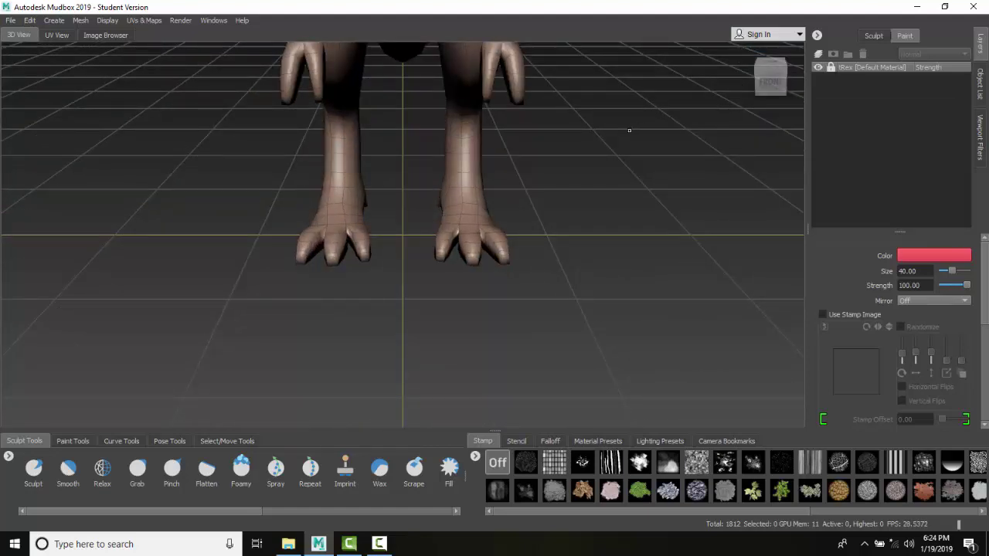
Step: Frame the whole T-Rex in an elevated front-right three-quarter view and set the current view as home
scroll(557, 194, "down", 5)
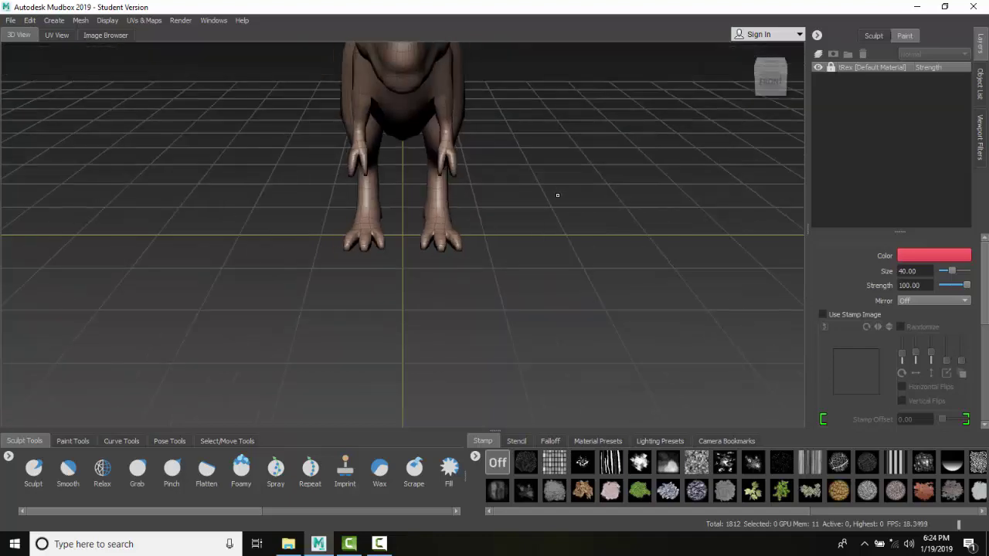
left_click_drag(560, 194, 437, 230, "alt")
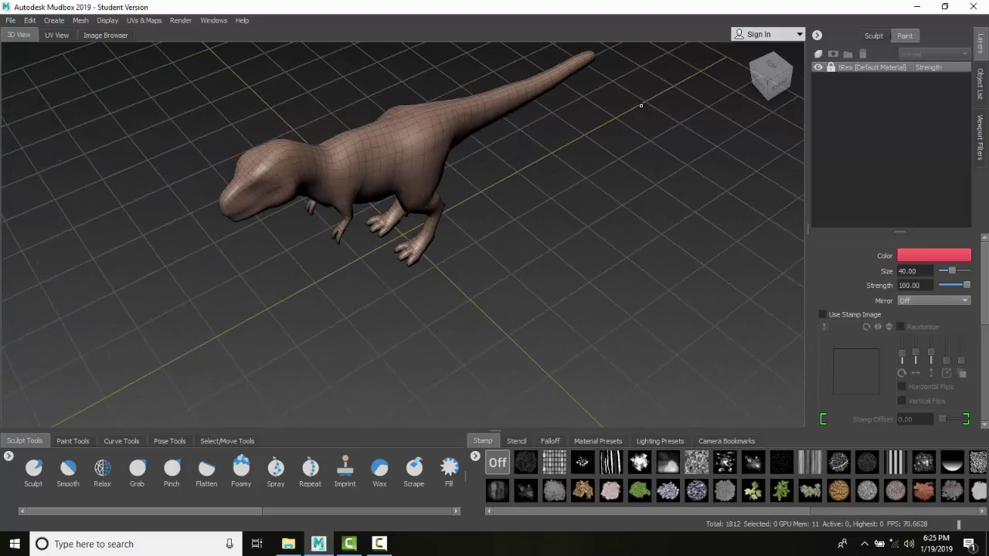
scroll(643, 146, "up", 1)
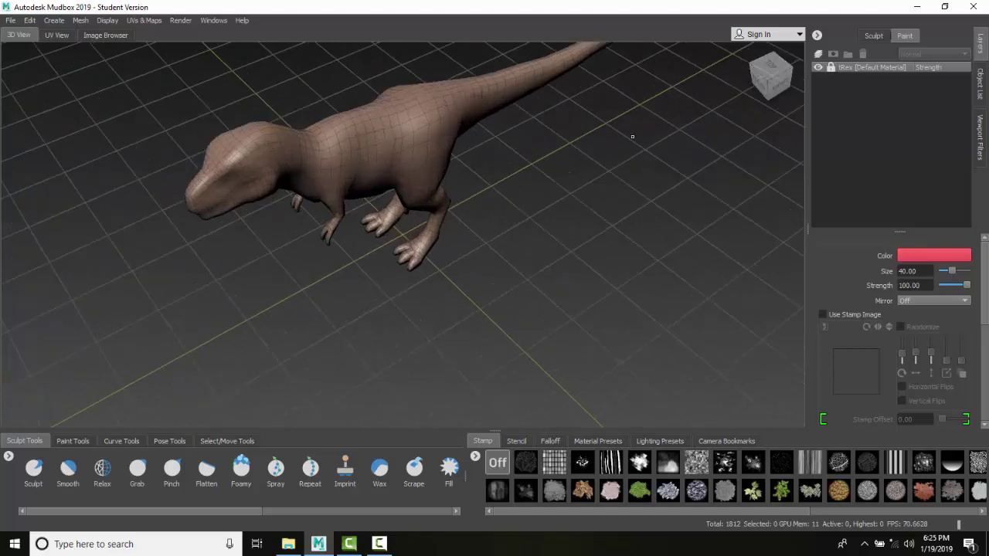
middle_click_drag(632, 136, 620, 246, "alt")
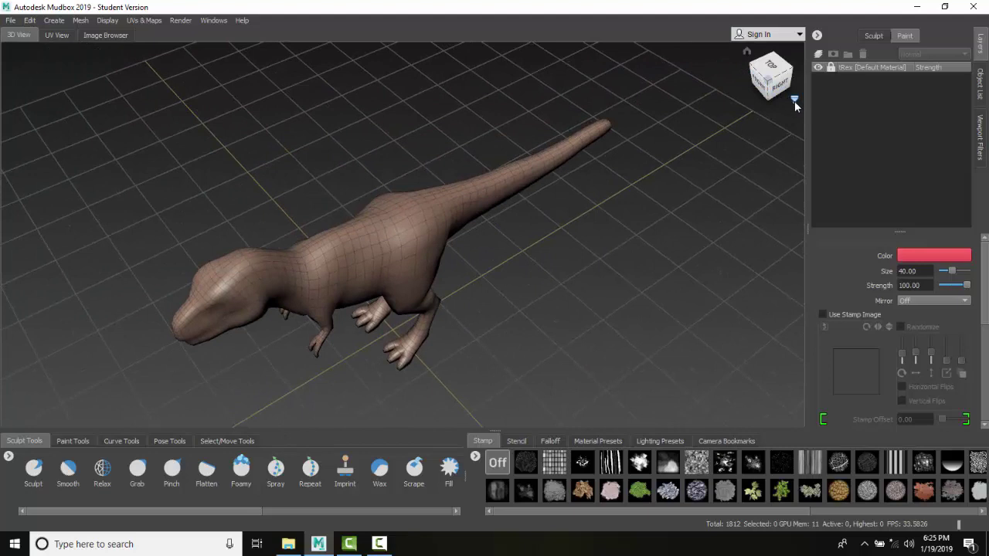
left_click(794, 101)
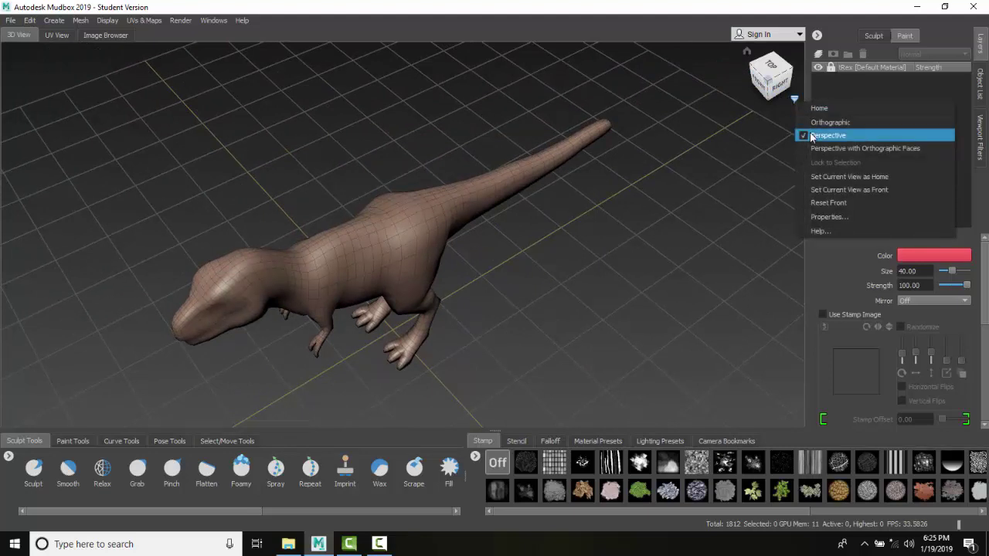
left_click(830, 177)
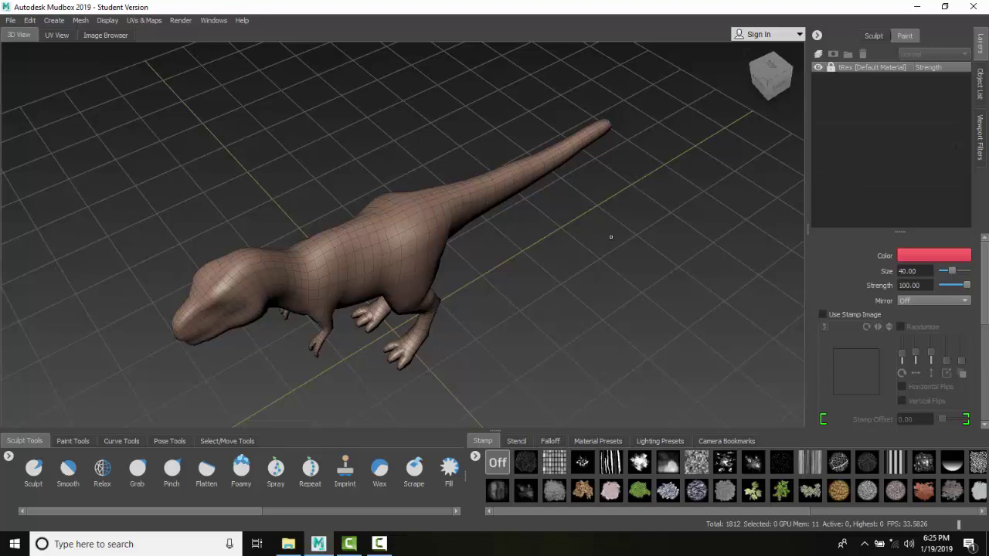
Step: Orbit to a low front angle beneath the T-Rex and restore the saved home view
left_click_drag(611, 237, 755, 127, "alt")
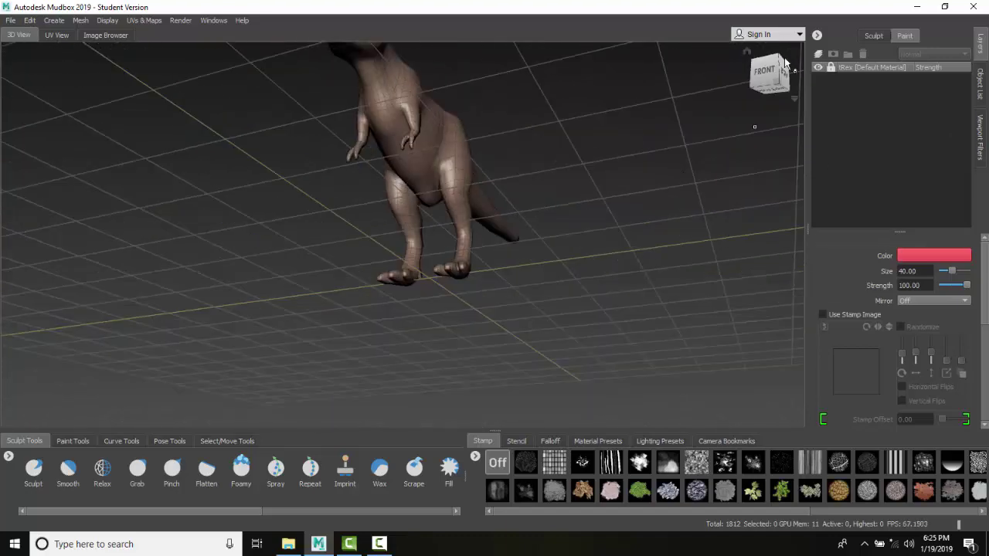
left_click(745, 55)
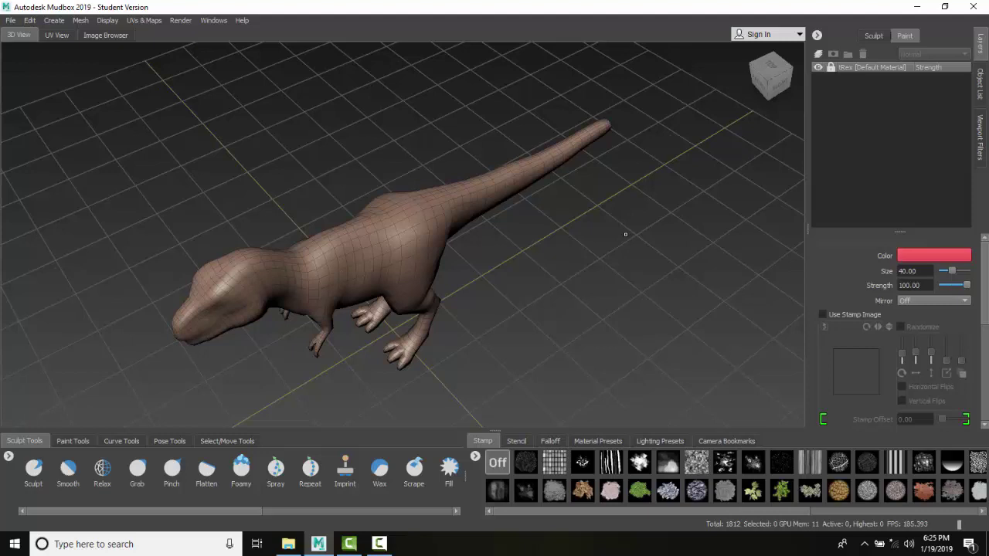
Step: Orbit to a lower right-side angle and pan the T-Rex across the viewport
left_click_drag(595, 241, 562, 224, "alt")
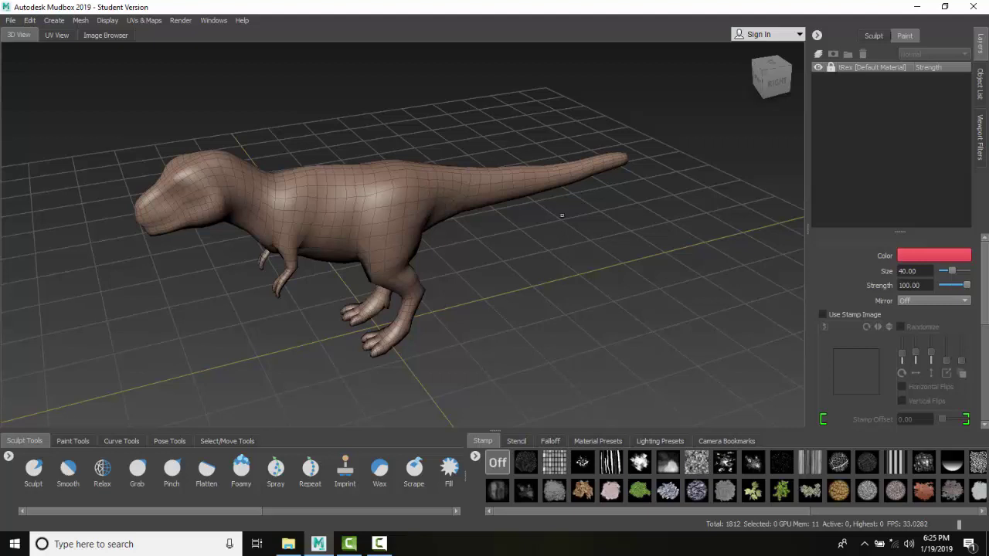
middle_click_drag(561, 215, 728, 222, "alt")
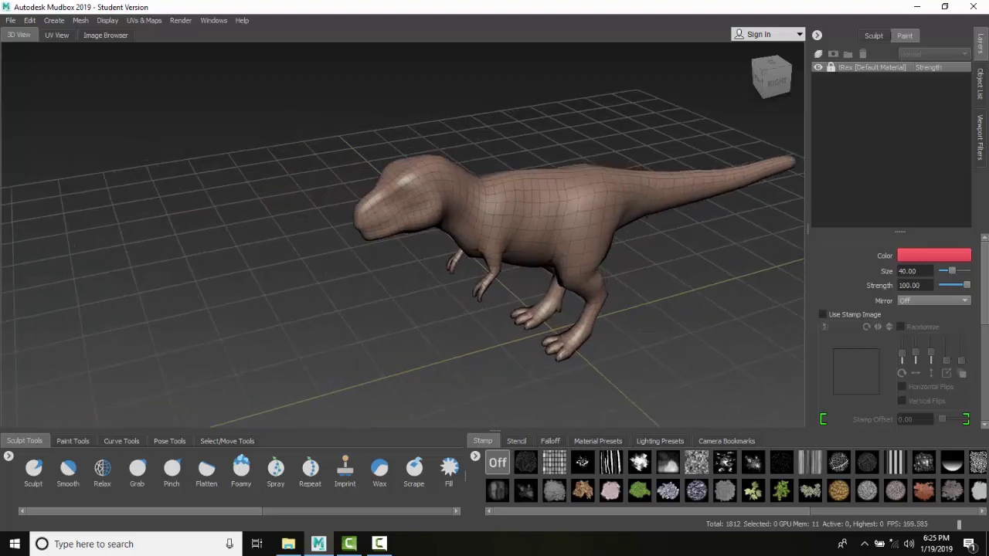
middle_click_drag(621, 199, 470, 134, "alt")
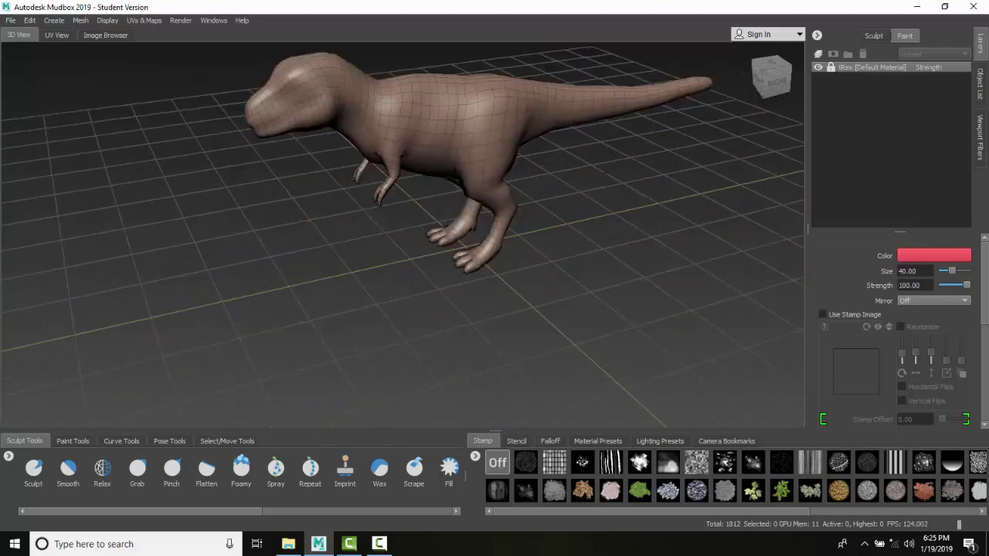
Step: Pan the T-Rex down to the middle of the viewport and zoom the camera out from it
middle_click_drag(585, 119, 553, 244, "alt")
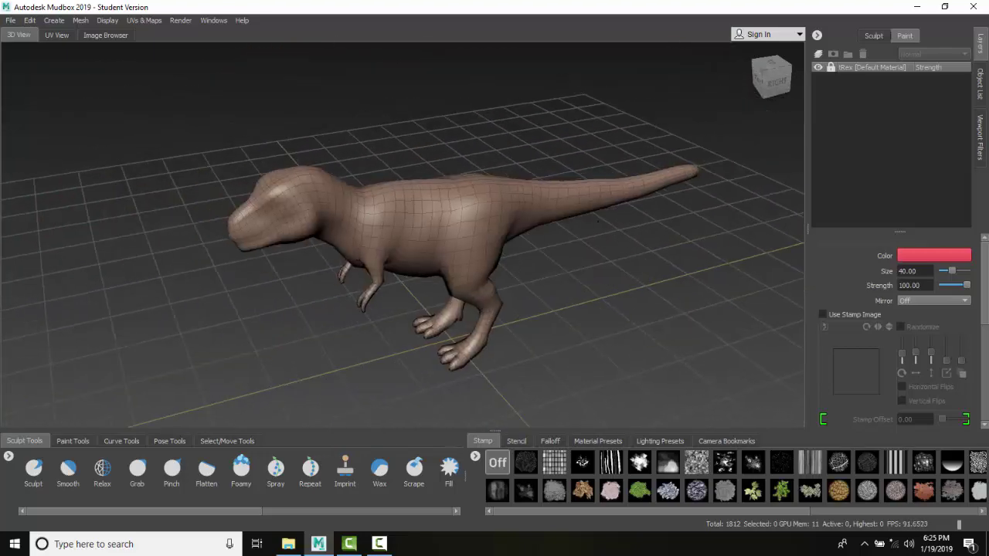
middle_click_drag(597, 220, 598, 222, "alt")
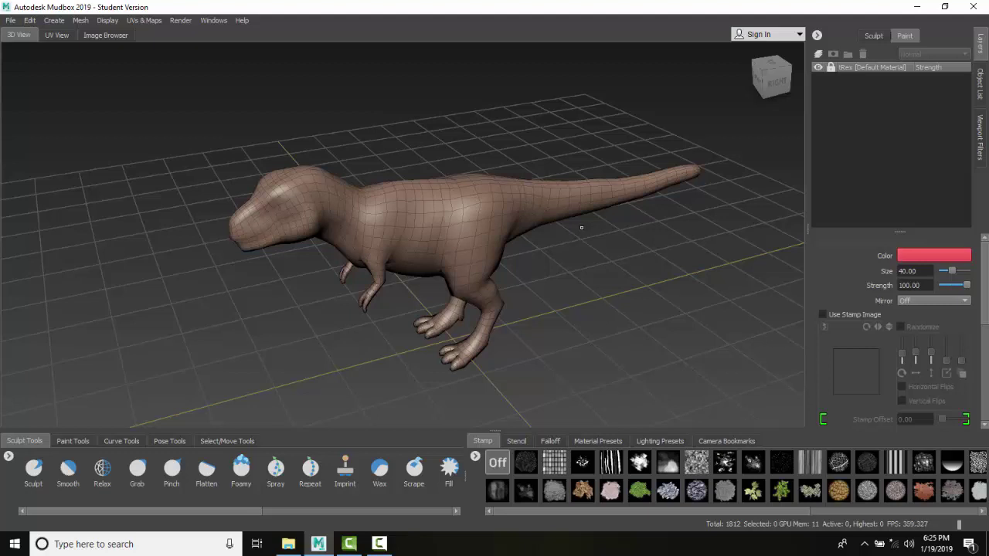
right_click_drag(581, 227, 453, 84, "alt")
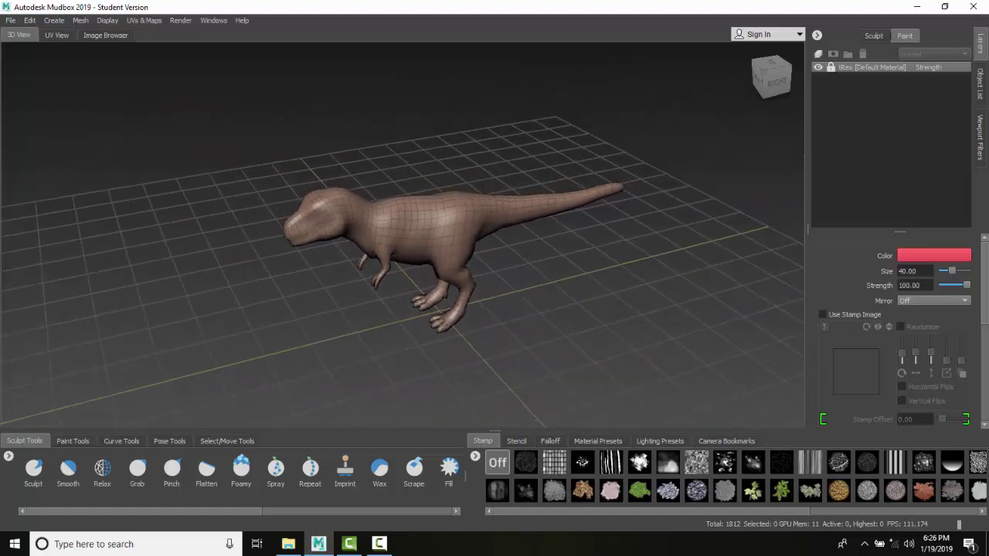
Step: Zoom in and out repeatedly on the T-Rex, finishing with its whole body from snout to tail tip framed larger
scroll(545, 193, "up", 4)
scroll(545, 193, "down", 4)
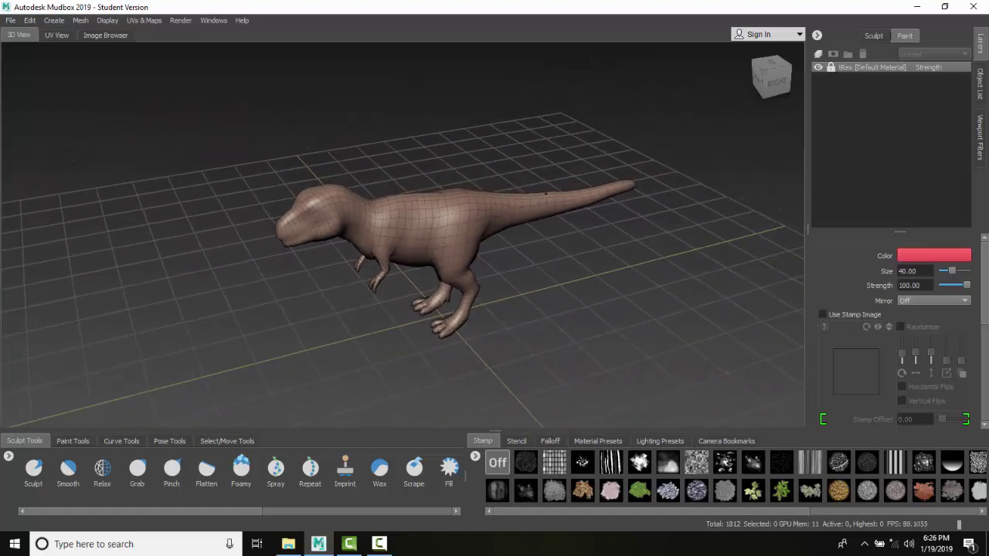
scroll(545, 192, "up", 4)
scroll(545, 191, "down", 4)
scroll(522, 301, "up", 4)
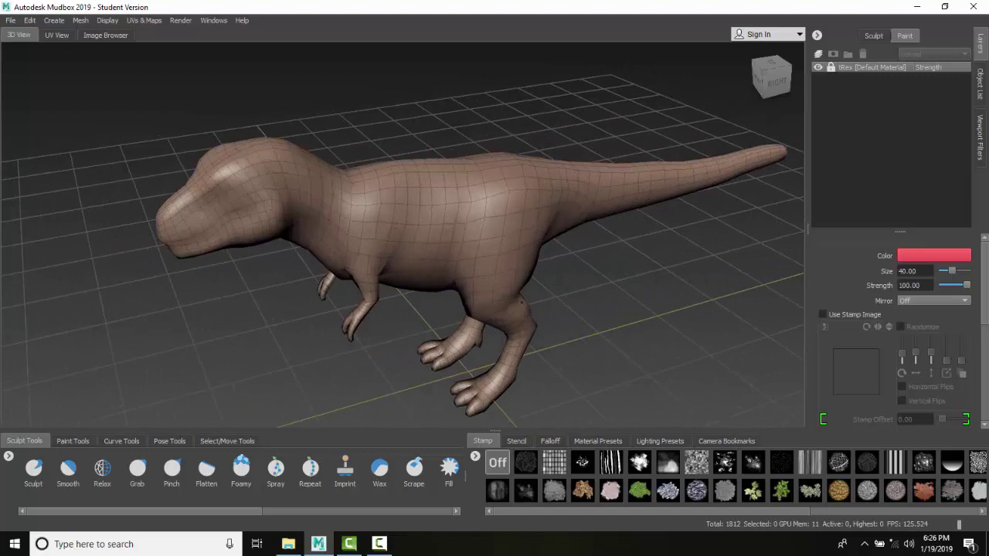
scroll(522, 300, "up", 4)
scroll(460, 290, "down", 5)
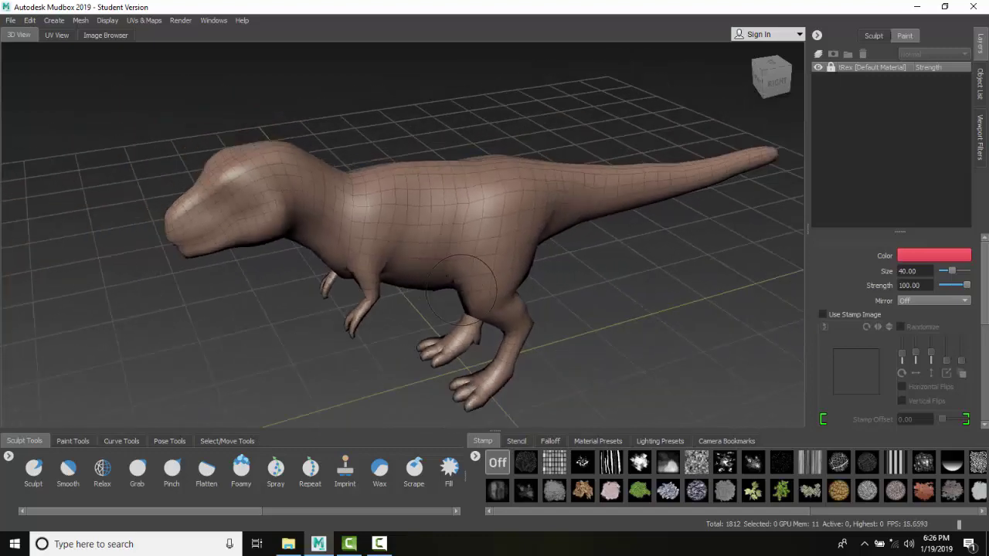
scroll(462, 289, "up", 4)
scroll(521, 308, "down", 4)
scroll(516, 340, "up", 4)
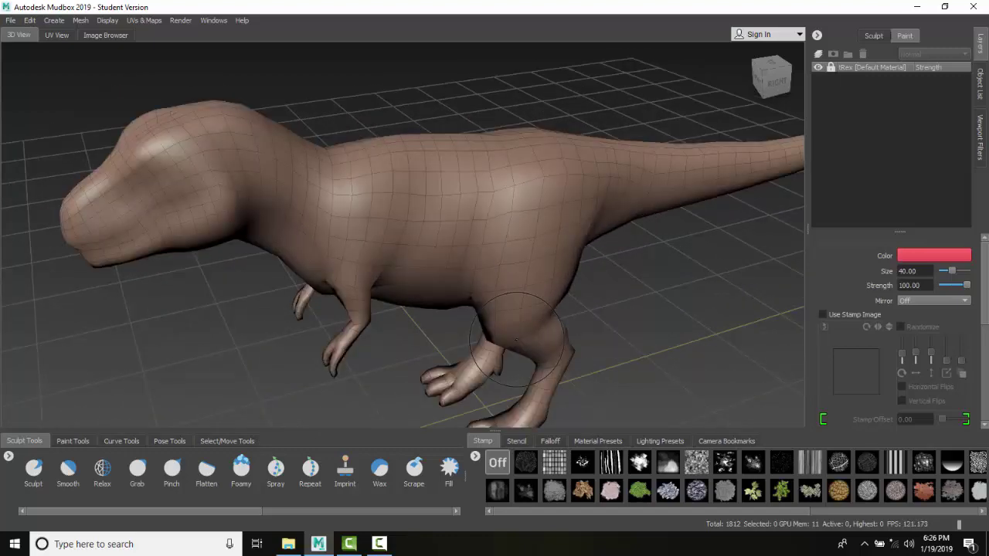
scroll(516, 340, "down", 4)
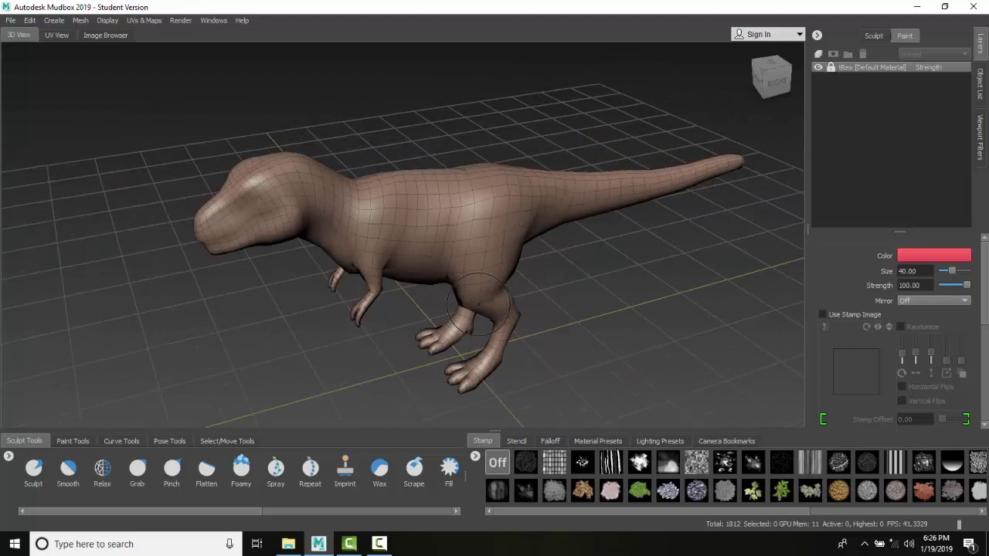